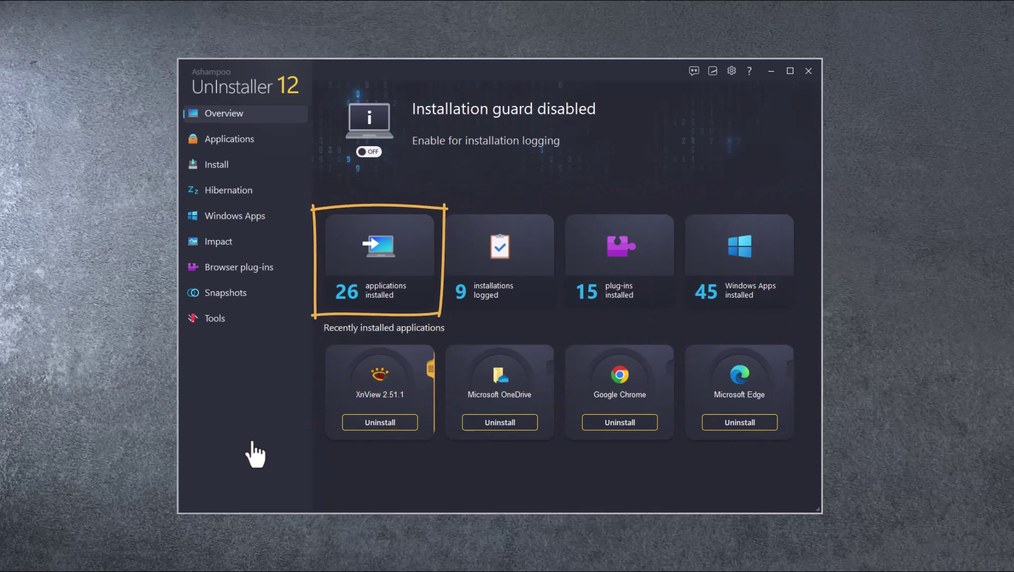
# - Open the full installed-programs list, then go back to the Overview dashboard
pyautogui.click(391, 276)
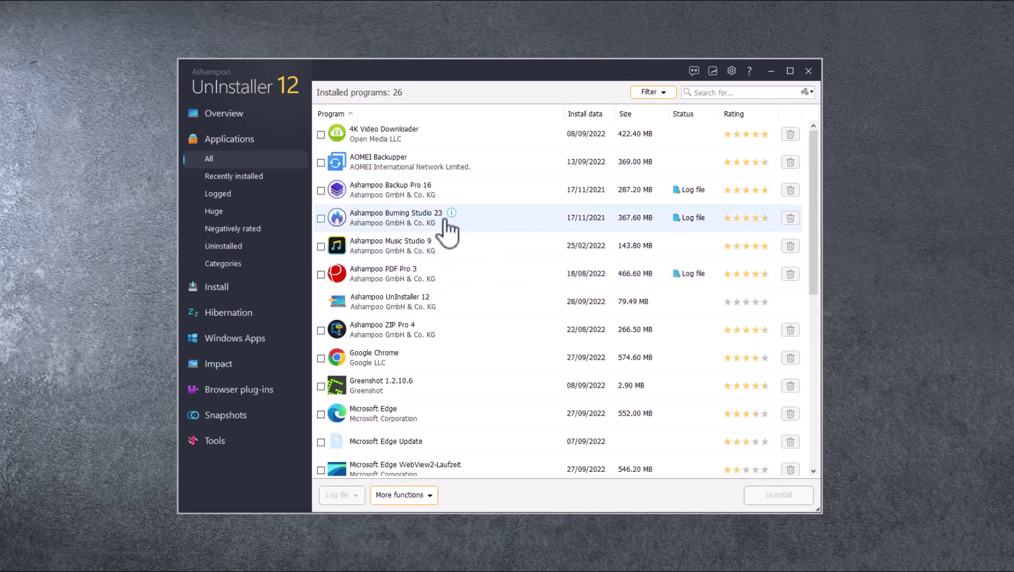
pyautogui.click(219, 117)
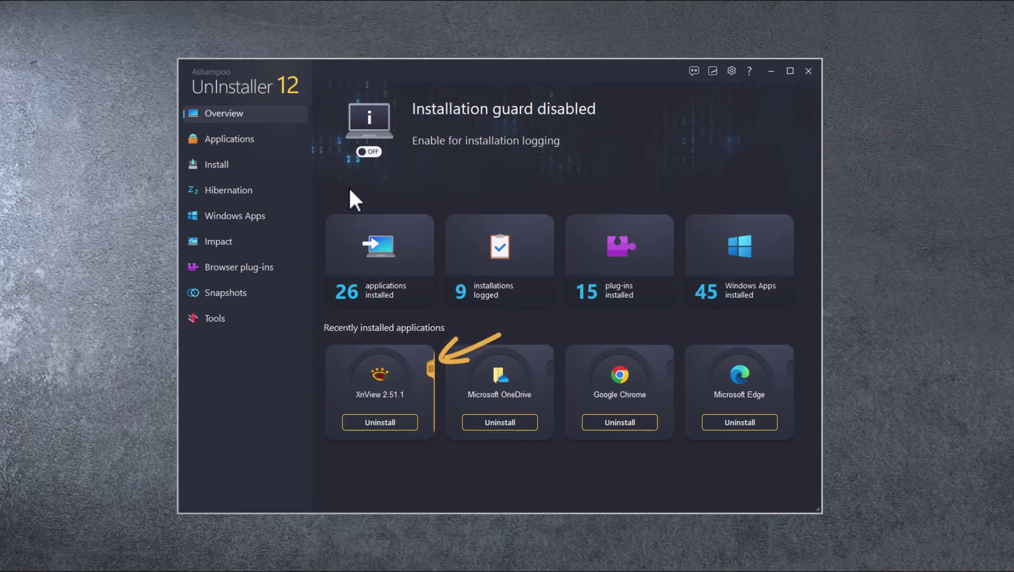
# - Switch the installation guard on and review the 9 logged installations before returning to Overview
pyautogui.click(371, 153)
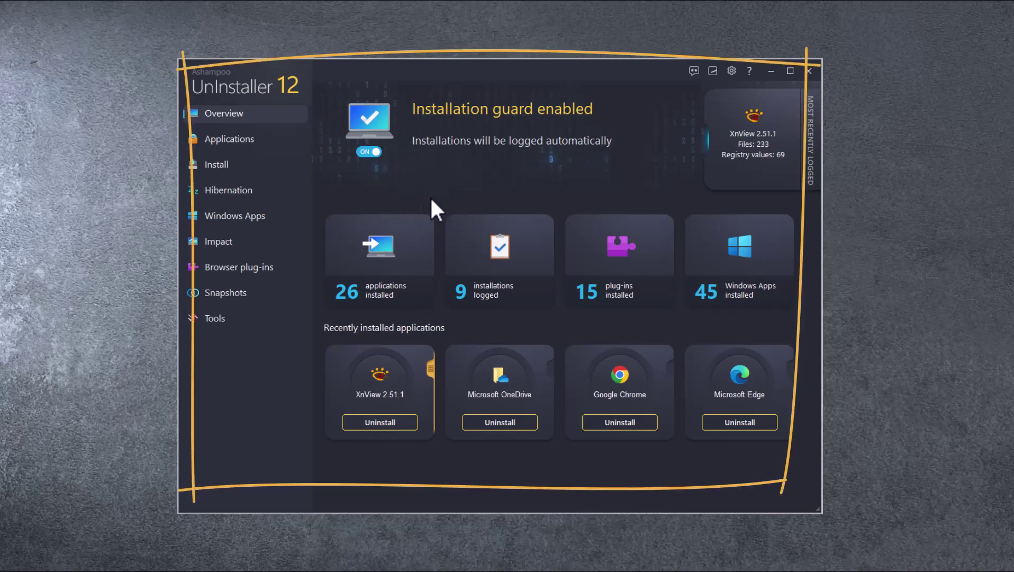
pyautogui.click(503, 274)
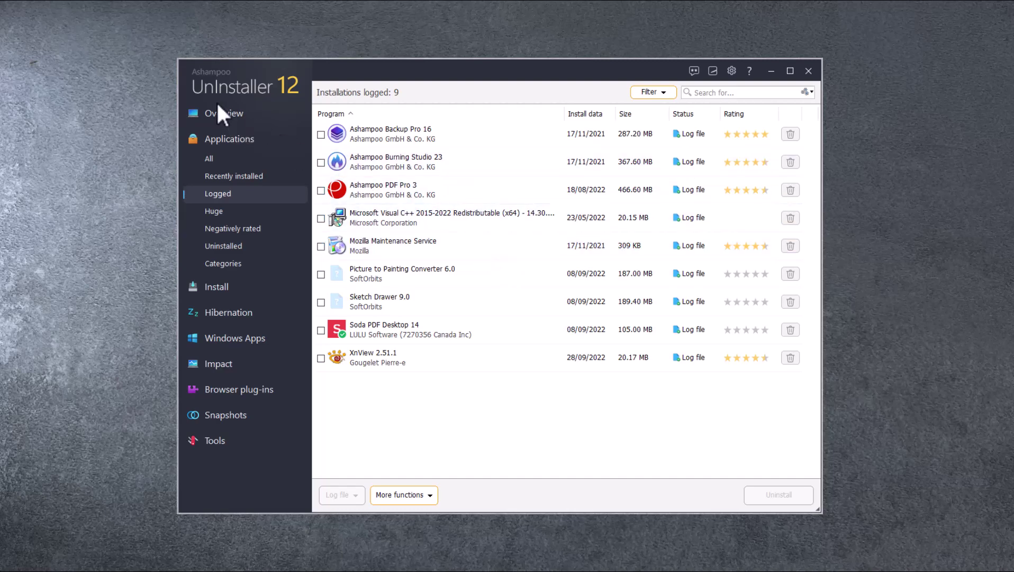
pyautogui.click(217, 124)
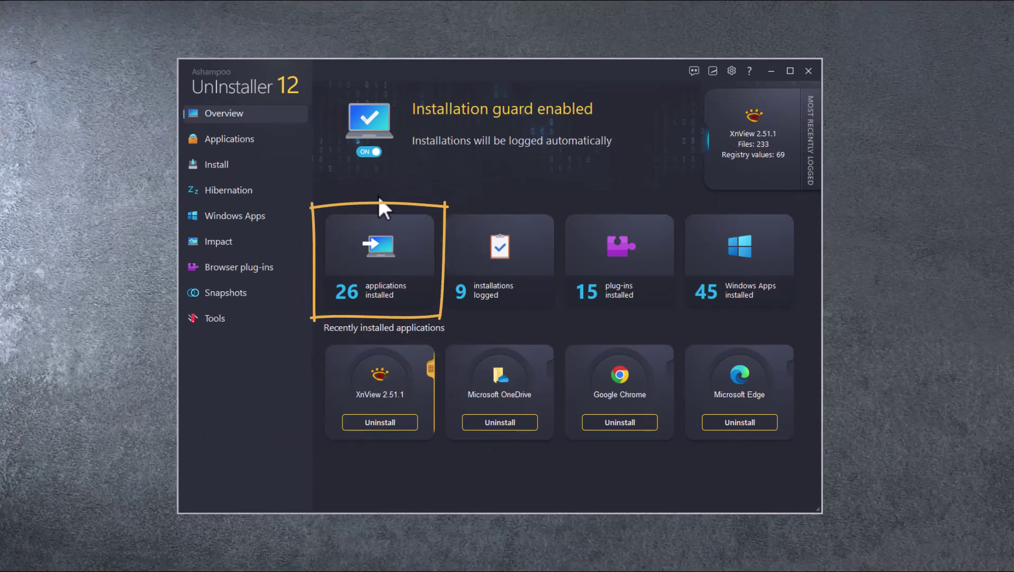
# - Open the '26 applications installed' list and look over the program rows
pyautogui.click(384, 278)
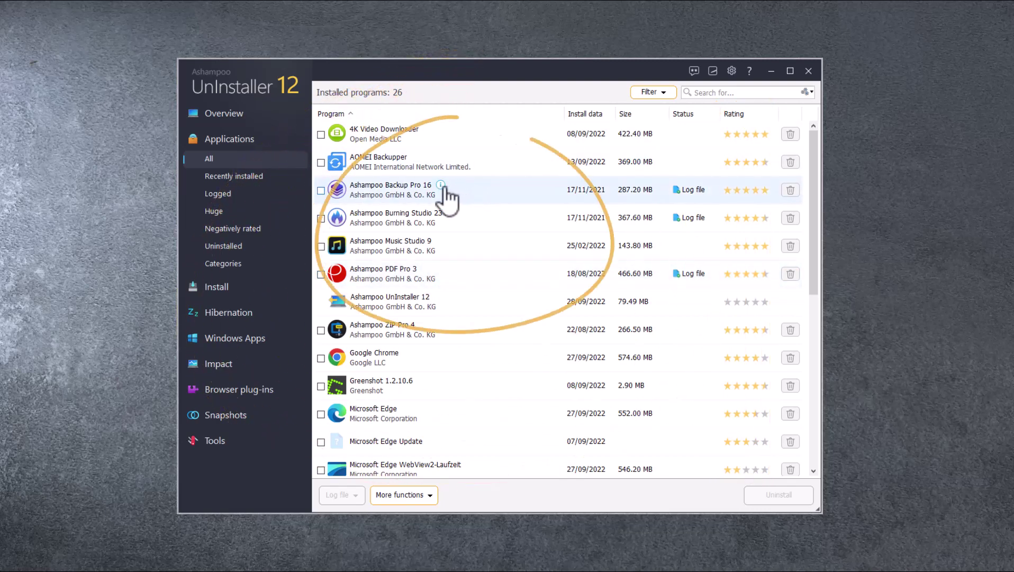
pyautogui.moveTo(442, 188)
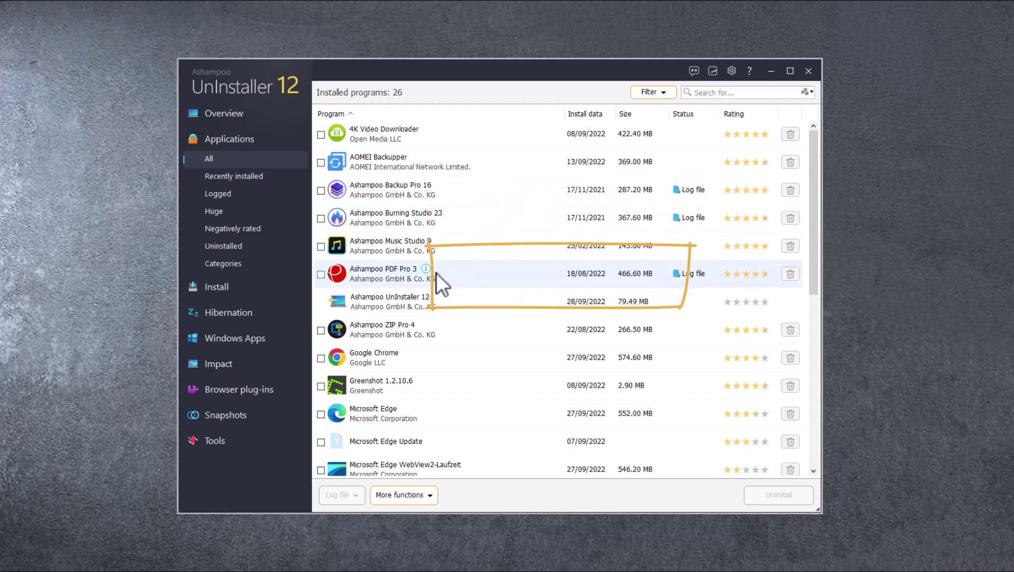
pyautogui.moveTo(427, 274)
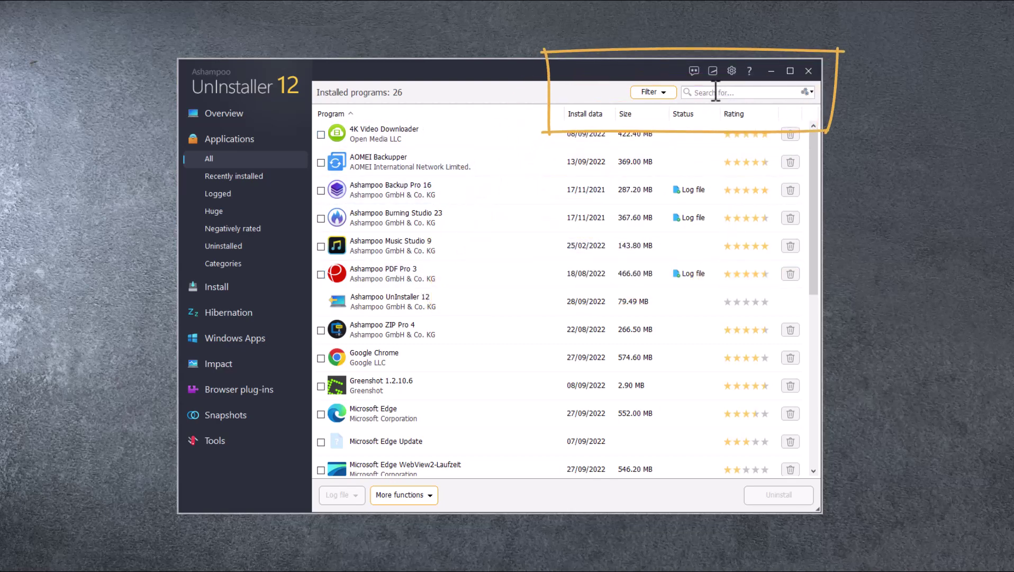
# - Search the list for 'xnview' and tick XnView 2.51.1 for removal
pyautogui.click(716, 92)
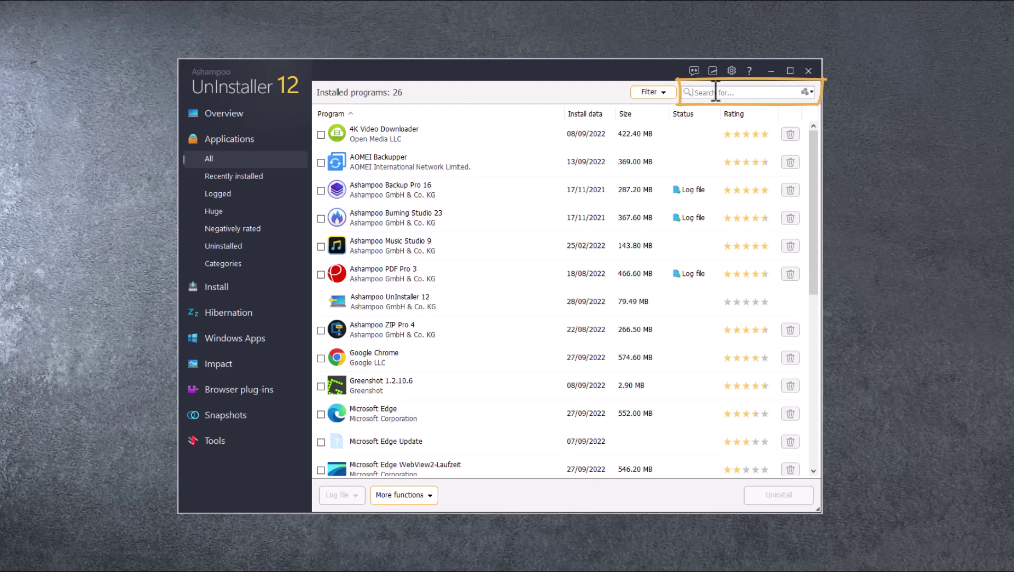
pyautogui.write('xnv')
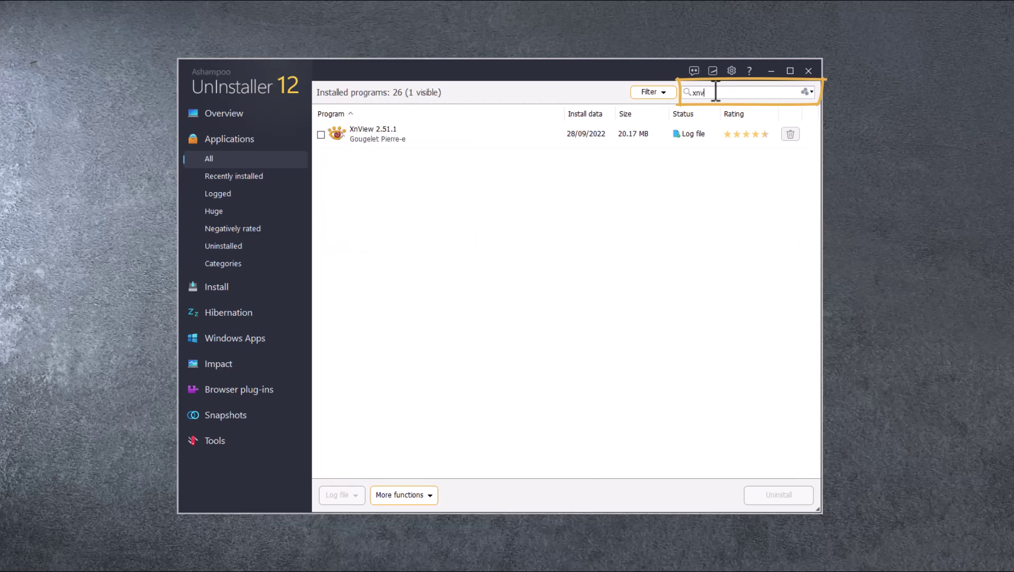
pyautogui.write('iew')
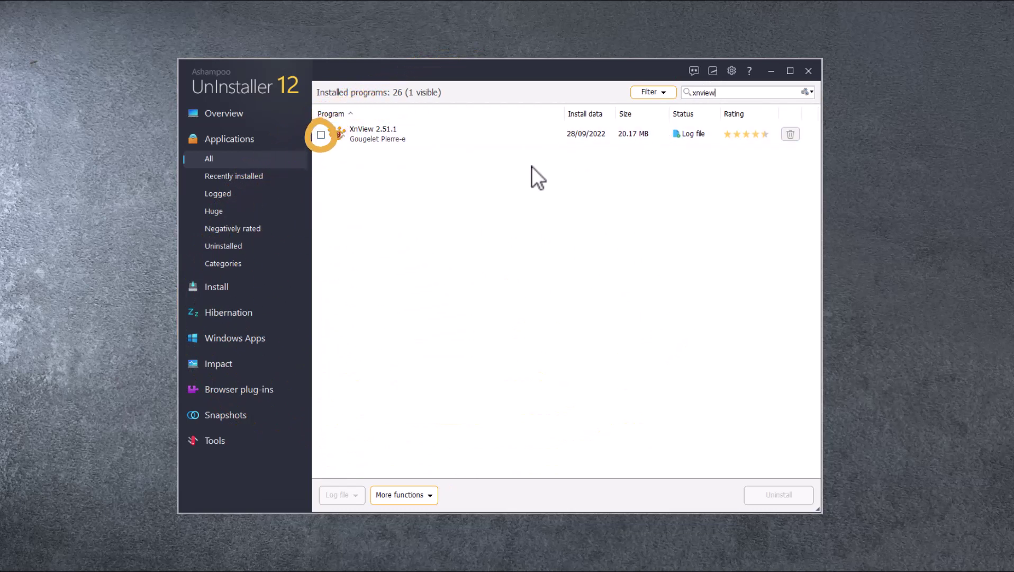
pyautogui.click(321, 134)
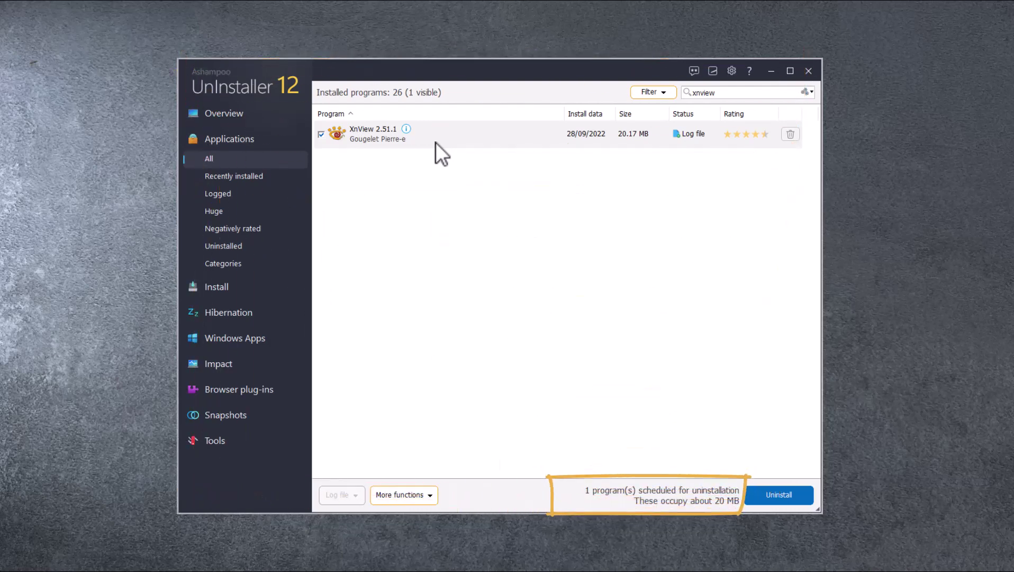
# - Start uninstalling XnView with 'Hide original uninstall routine (if possible)' enabled in Settings
pyautogui.click(778, 496)
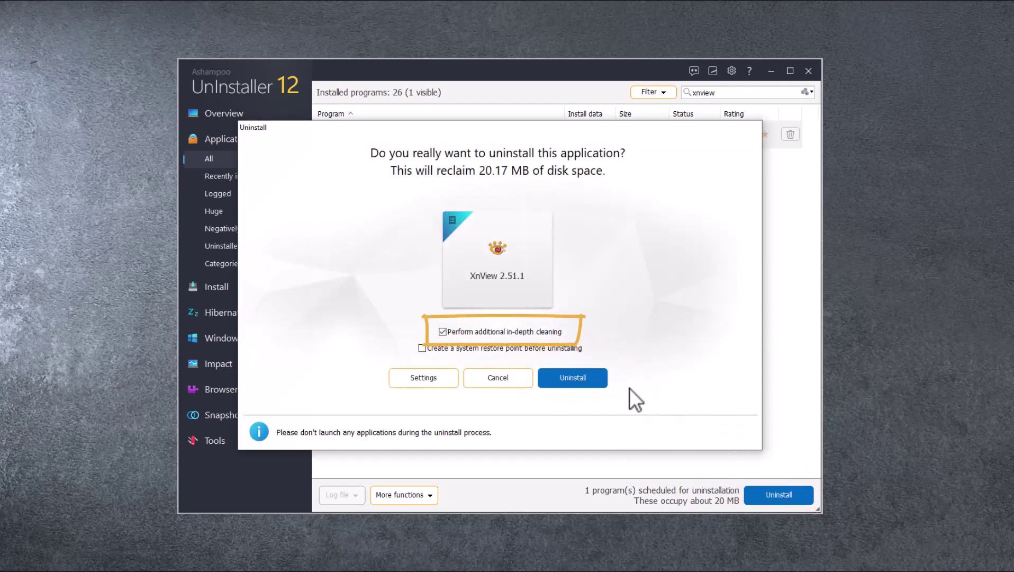
pyautogui.click(437, 377)
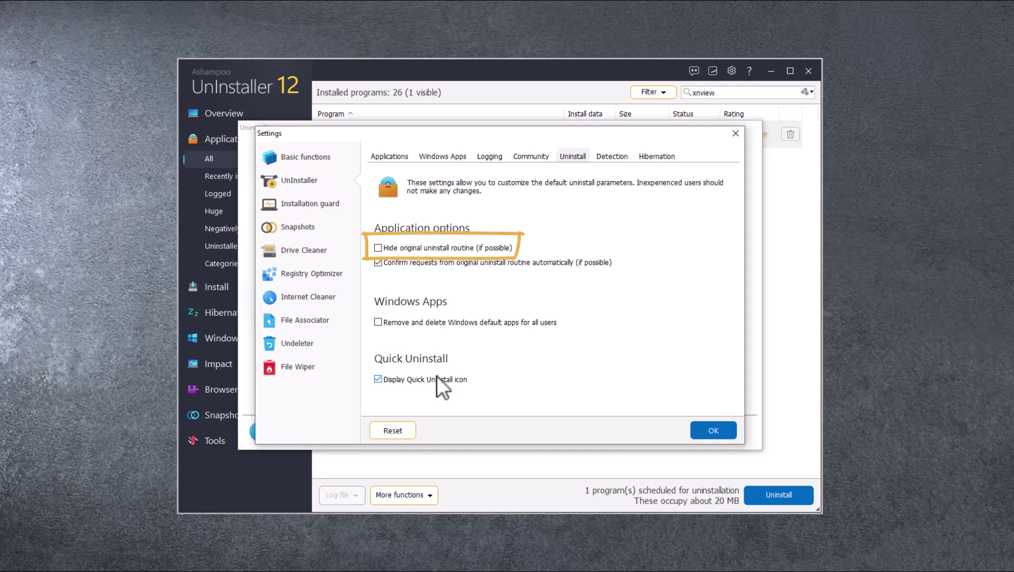
pyautogui.click(378, 248)
pyautogui.click(711, 430)
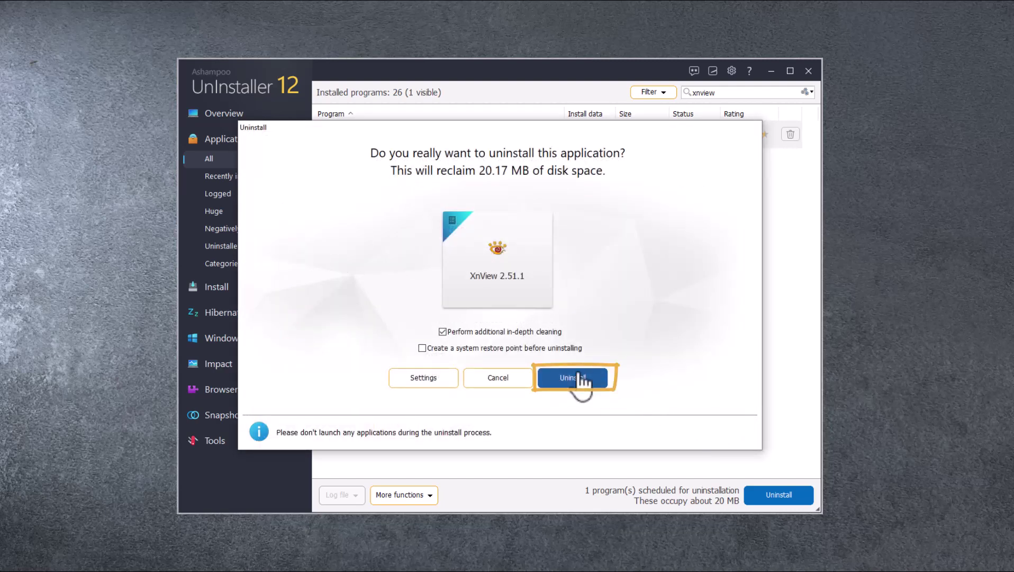
# - Confirm removing XnView 2.51.1, report the original uninstall complete, and close the summary
pyautogui.click(582, 379)
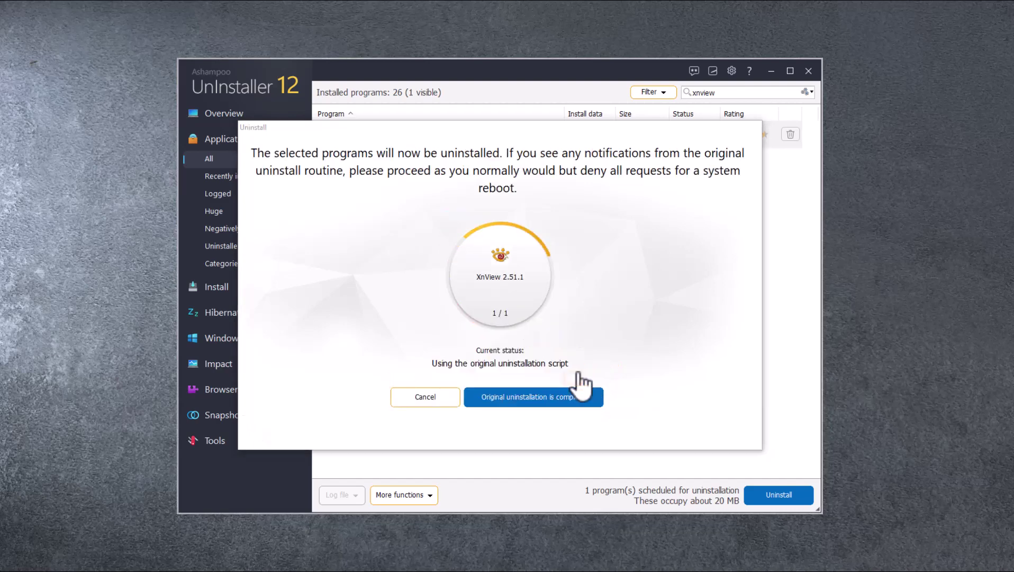
pyautogui.click(583, 379)
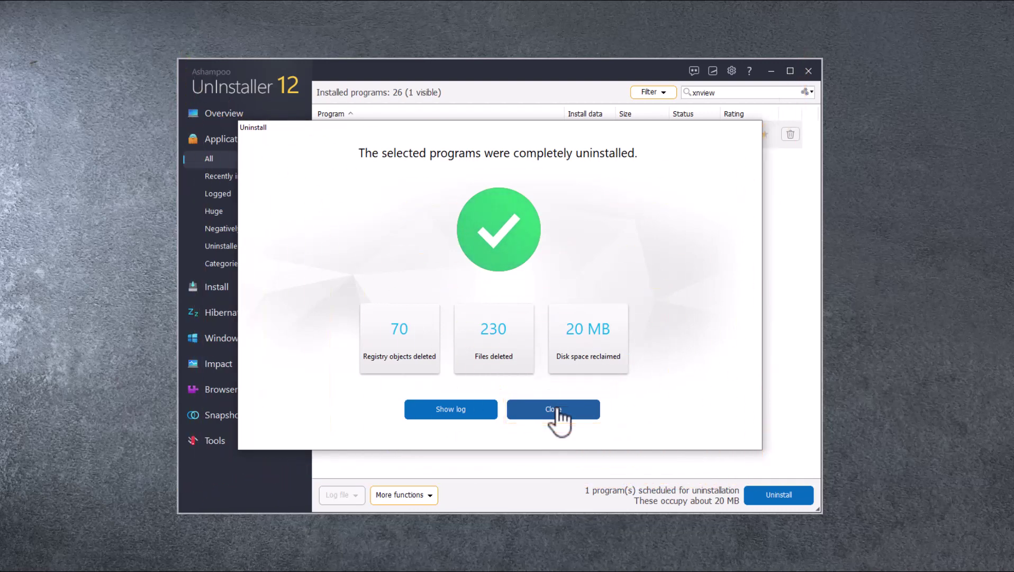
pyautogui.click(554, 411)
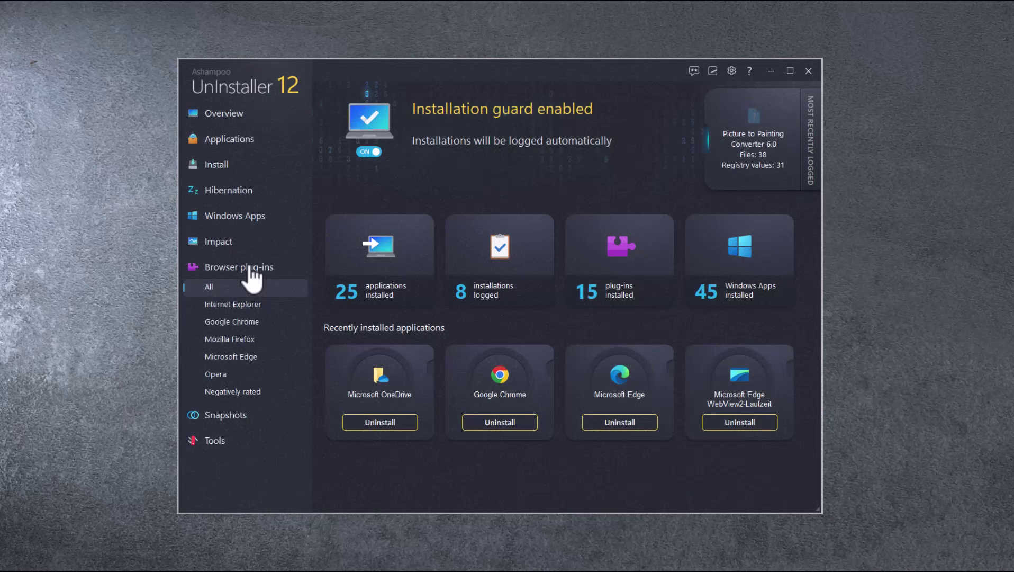
# - Uninstall the Amazon Assistant plug-in from Microsoft Edge and close the summary
pyautogui.click(250, 268)
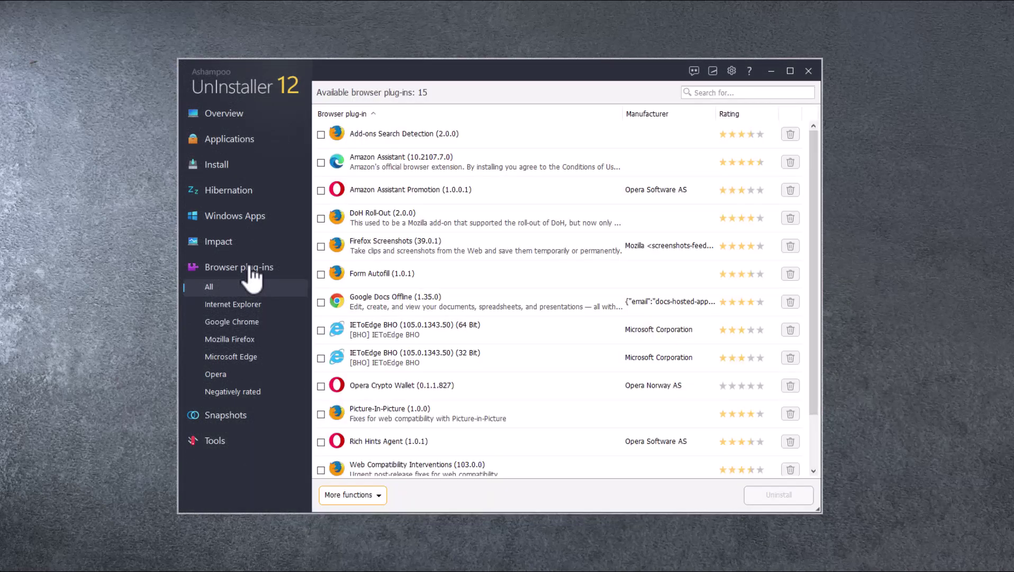
pyautogui.click(249, 358)
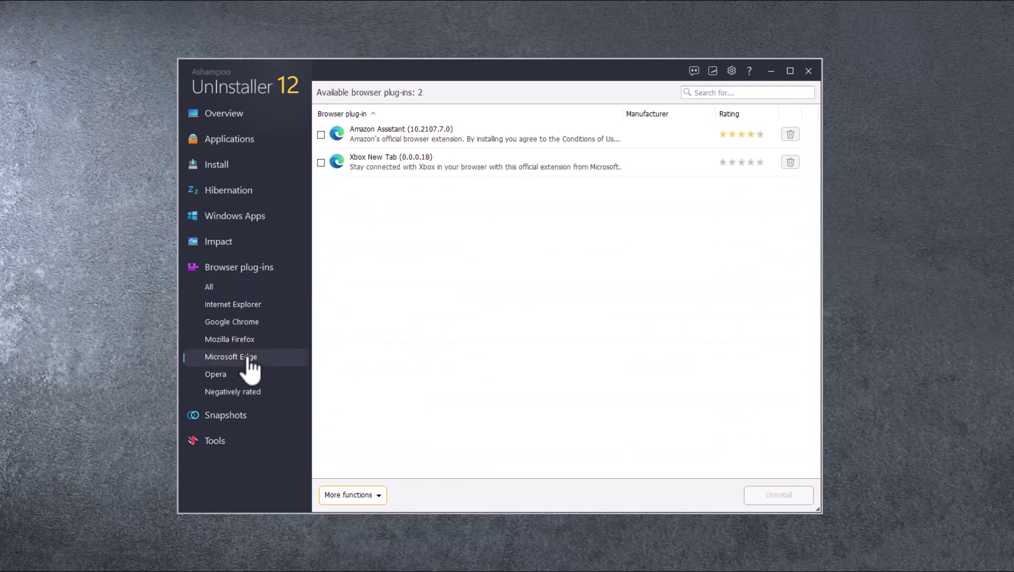
pyautogui.click(321, 135)
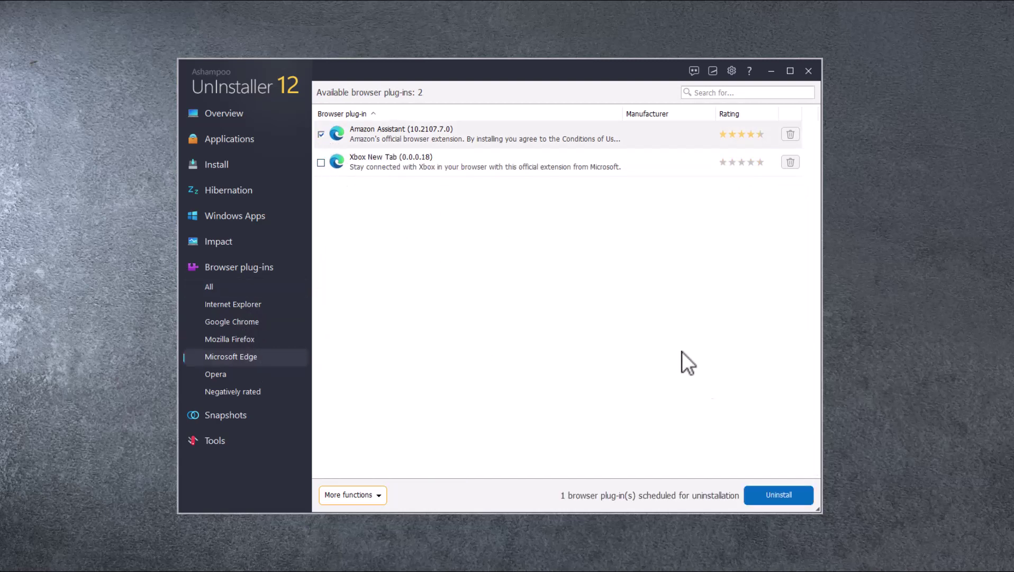
pyautogui.click(779, 495)
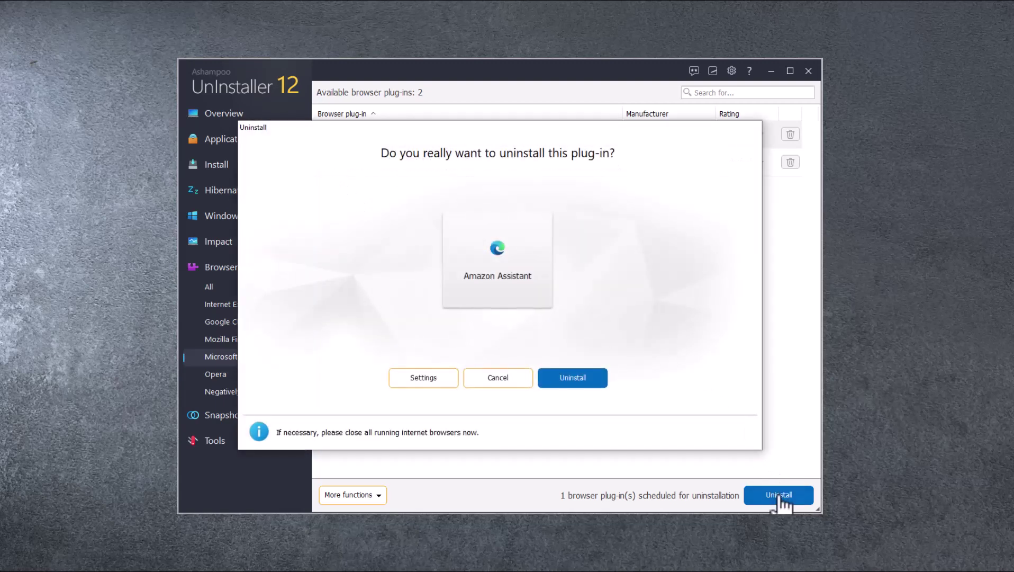
pyautogui.click(572, 378)
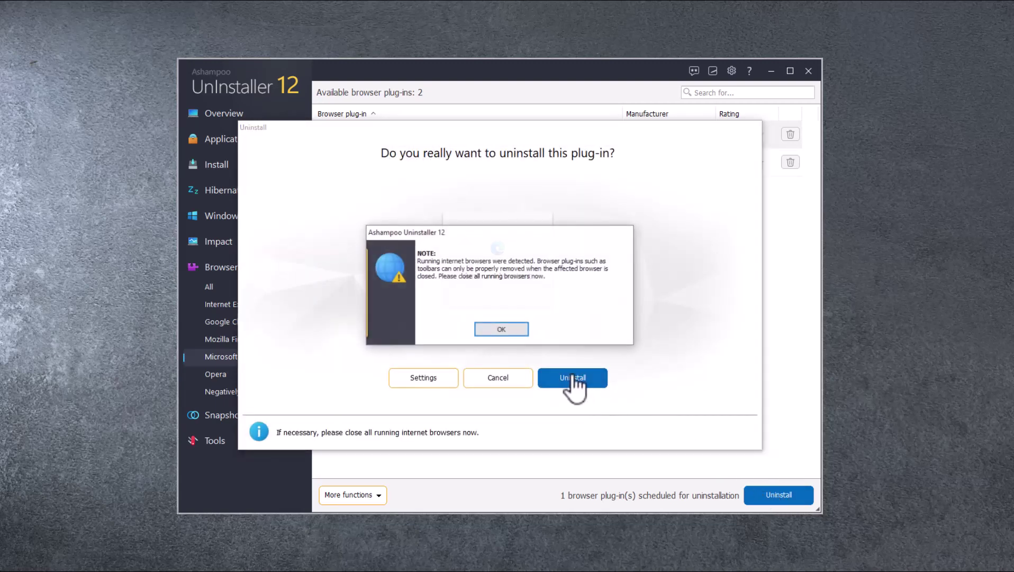
pyautogui.click(505, 329)
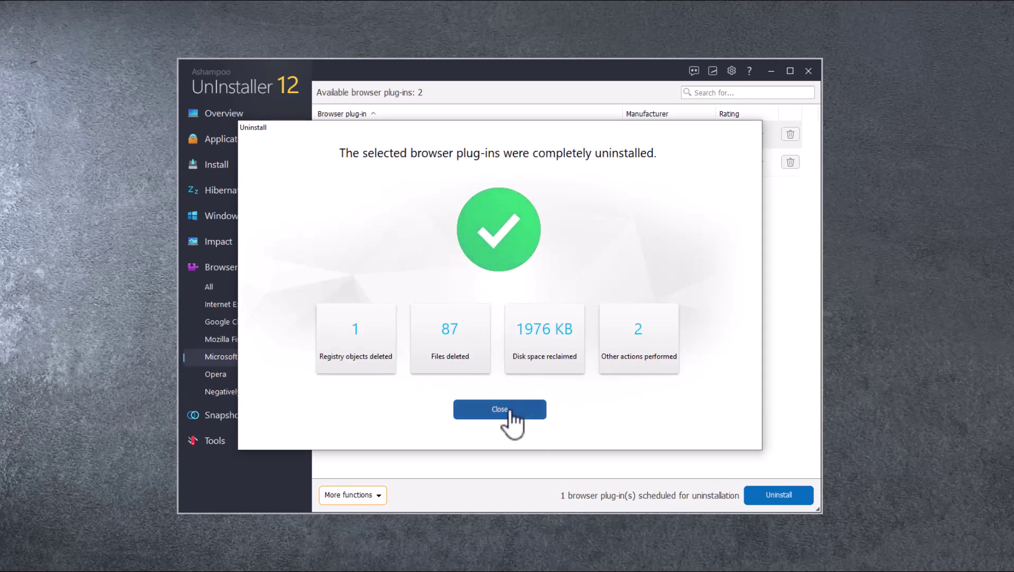
pyautogui.click(510, 410)
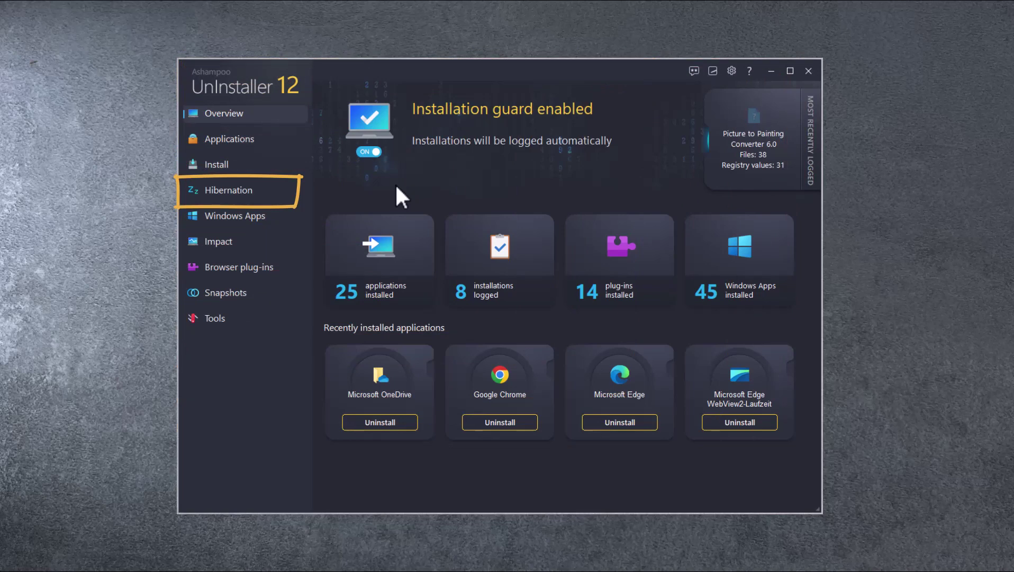
# - Hibernate Ashampoo Backup Pro 16 from the Hibernation list, dismissing the info and confirmation messages
pyautogui.click(226, 194)
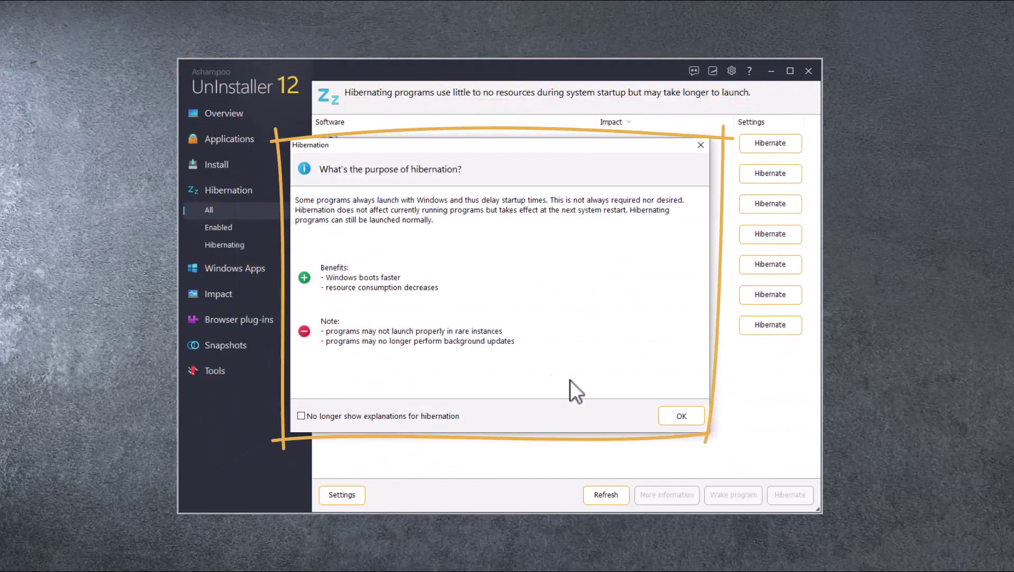
pyautogui.click(688, 417)
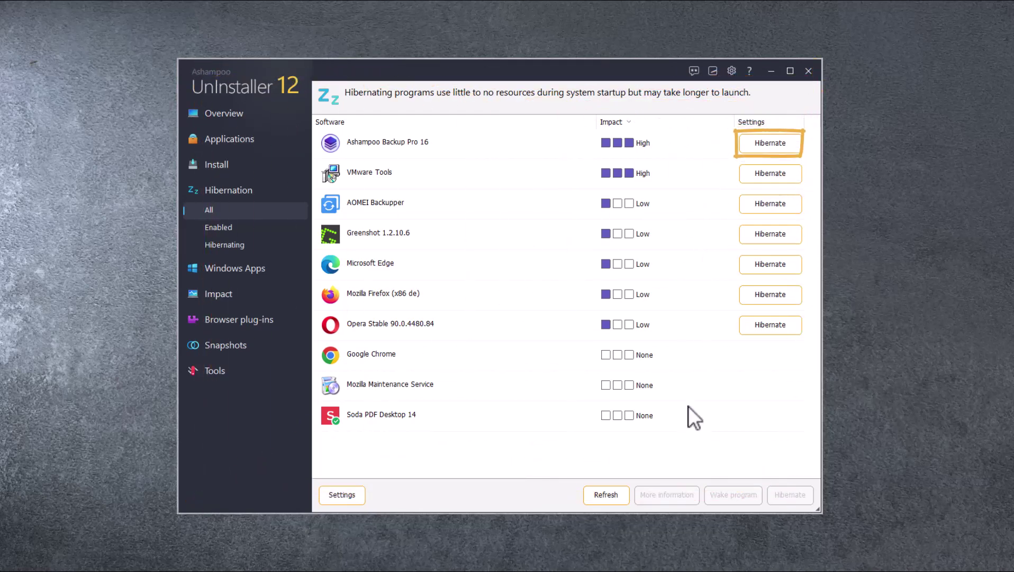
pyautogui.click(772, 143)
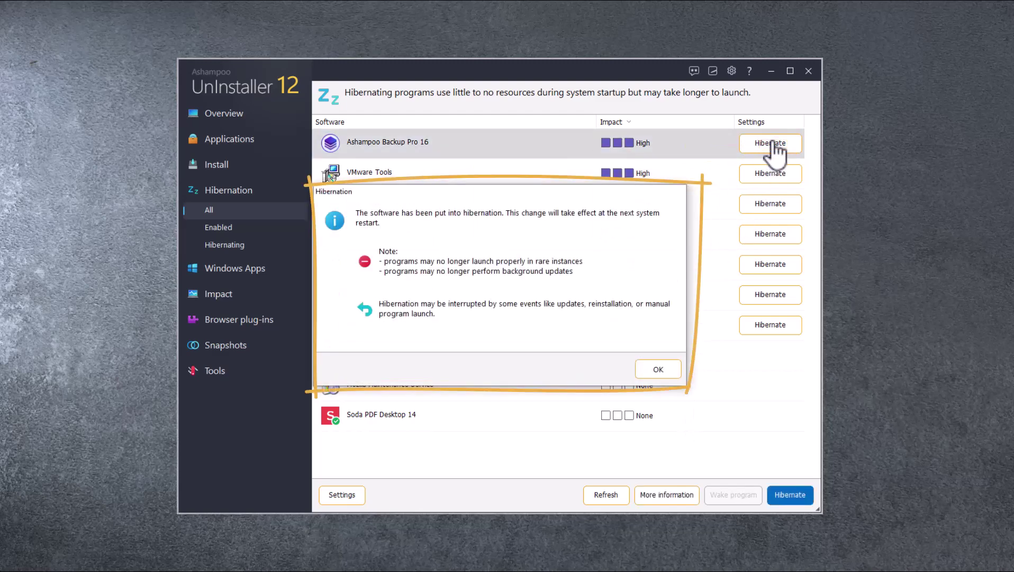
pyautogui.click(658, 372)
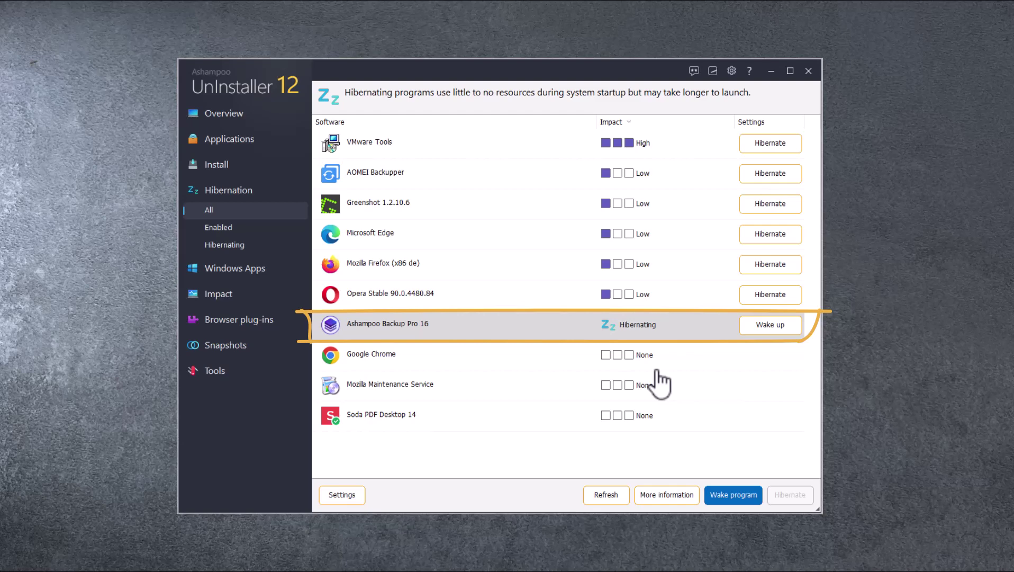
# - Wake Ashampoo Backup Pro 16 from hibernation and bring up the Tools modules
pyautogui.click(773, 330)
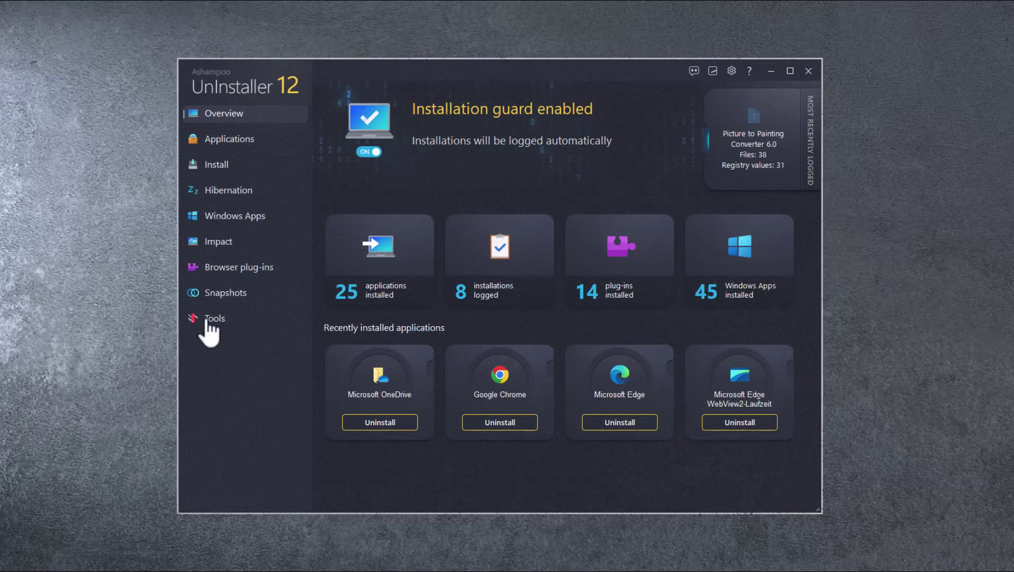
pyautogui.click(207, 324)
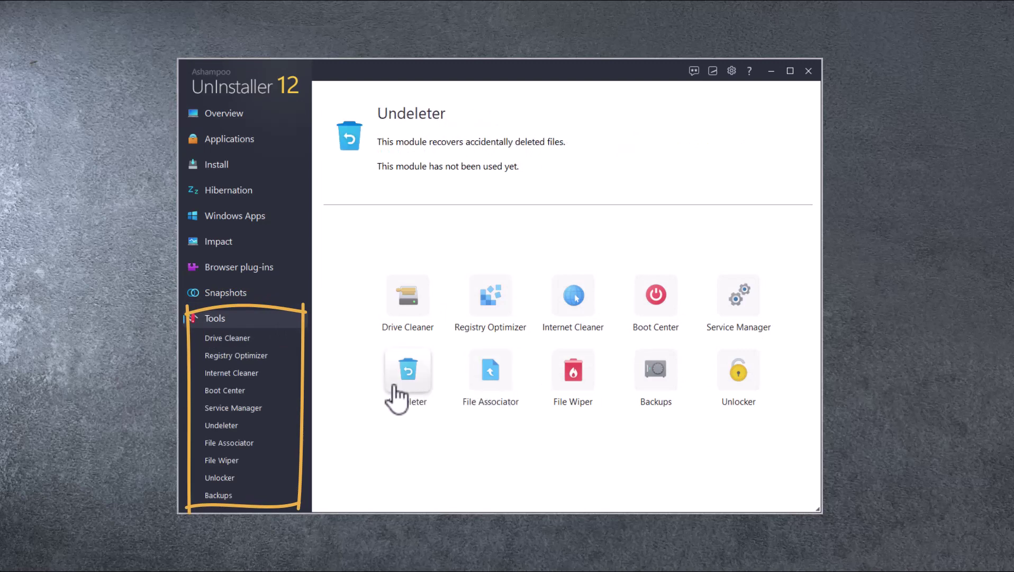
# - Leave the Tools section for the Overview dashboard with the guard enabled
pyautogui.click(210, 113)
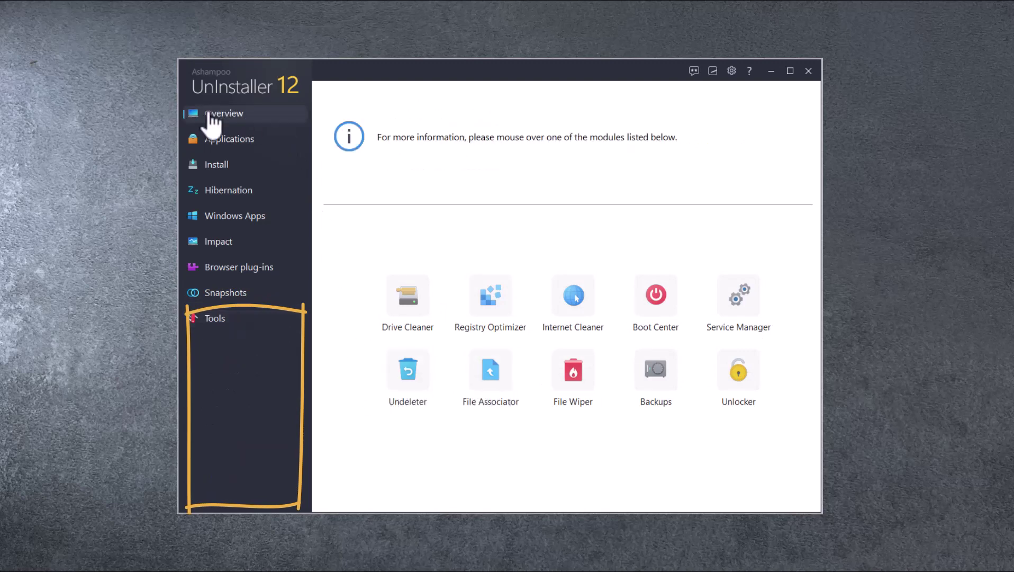